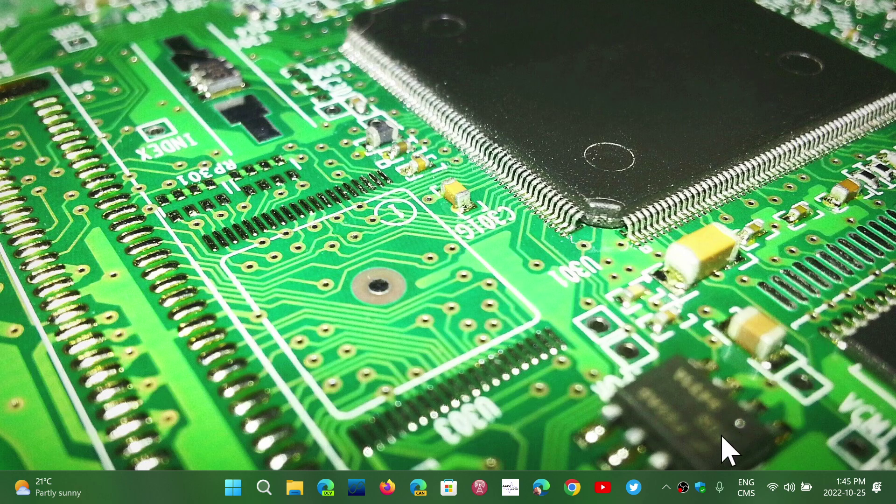
Launch GeForce Experience from the hidden tray icons so it updates to 3.26.0.154.
{"action": "left_click", "coordinate": [667, 488]}
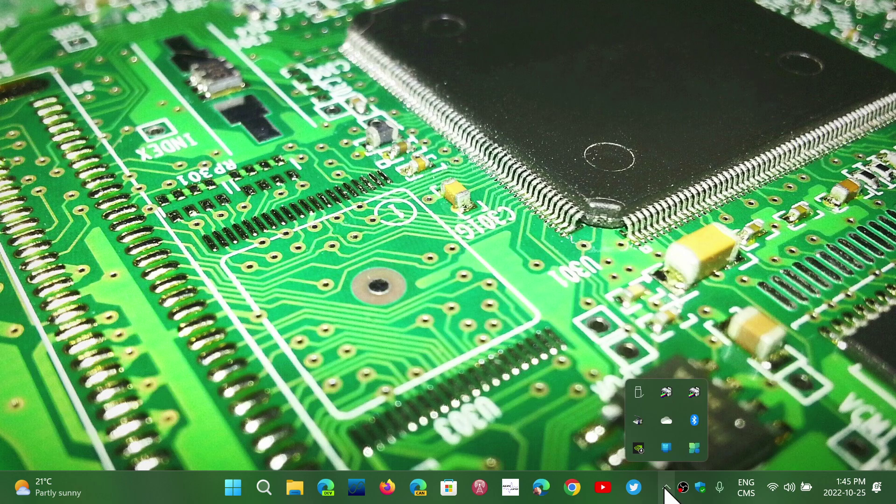
{"action": "left_click", "coordinate": [639, 448]}
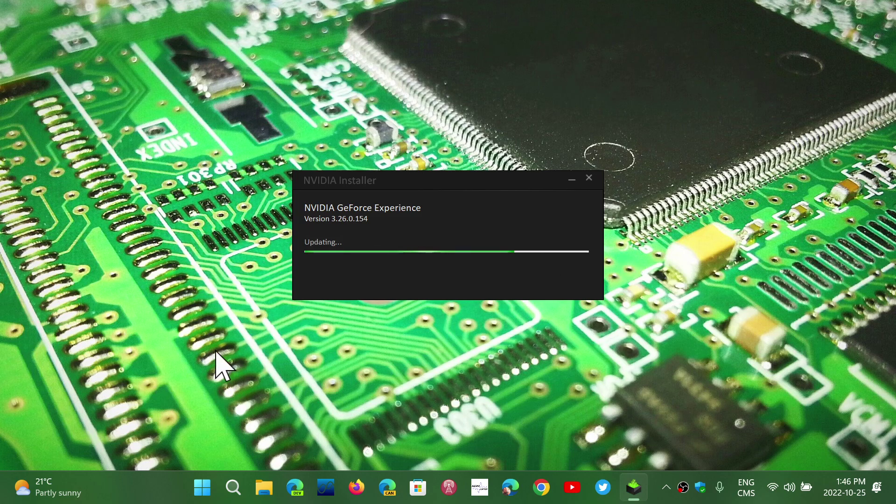
Show the GTX 1660 Ti GPU 0 performance page in maximized Task Manager.
{"action": "right_click", "coordinate": [204, 490]}
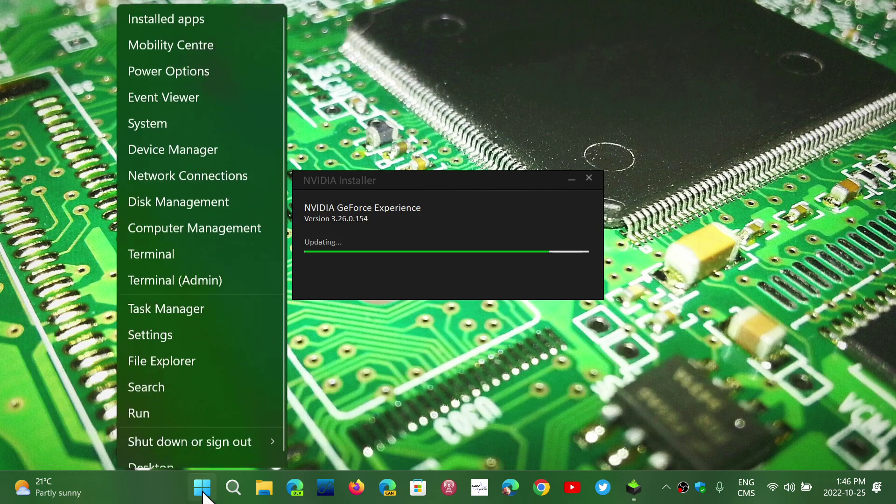
{"action": "left_click", "coordinate": [201, 314]}
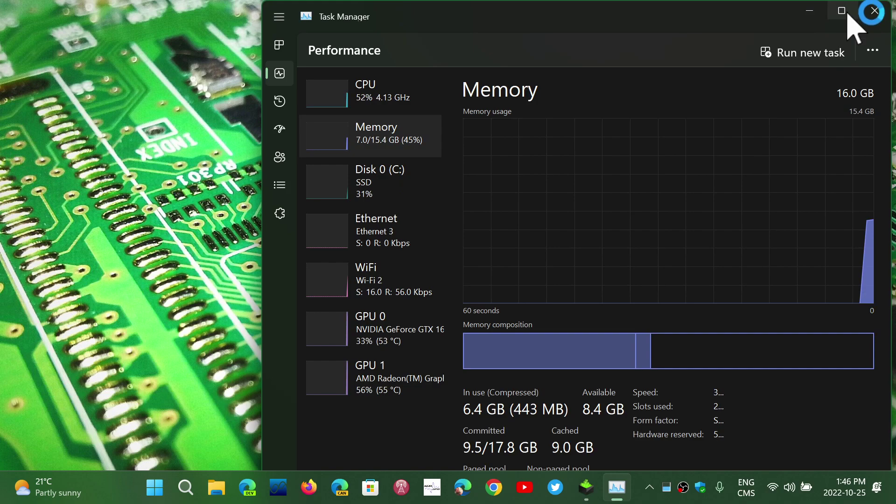
{"action": "left_click", "coordinate": [845, 10]}
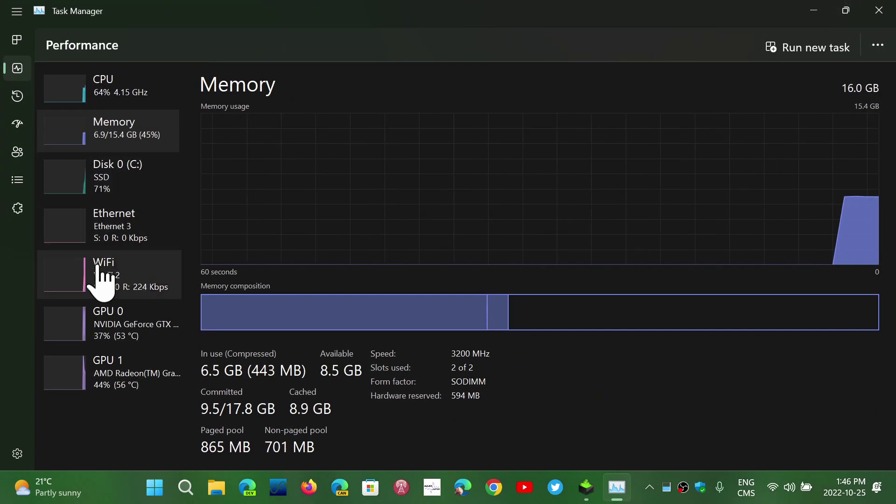
{"action": "left_click", "coordinate": [137, 335]}
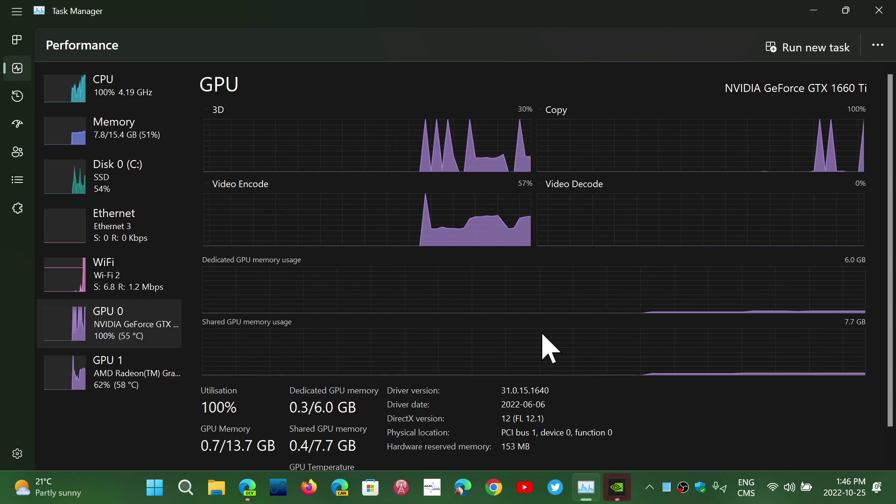
Close Task Manager and Edge, and maximize the GeForce Experience Home library.
{"action": "left_click", "coordinate": [879, 10]}
{"action": "left_click", "coordinate": [875, 15]}
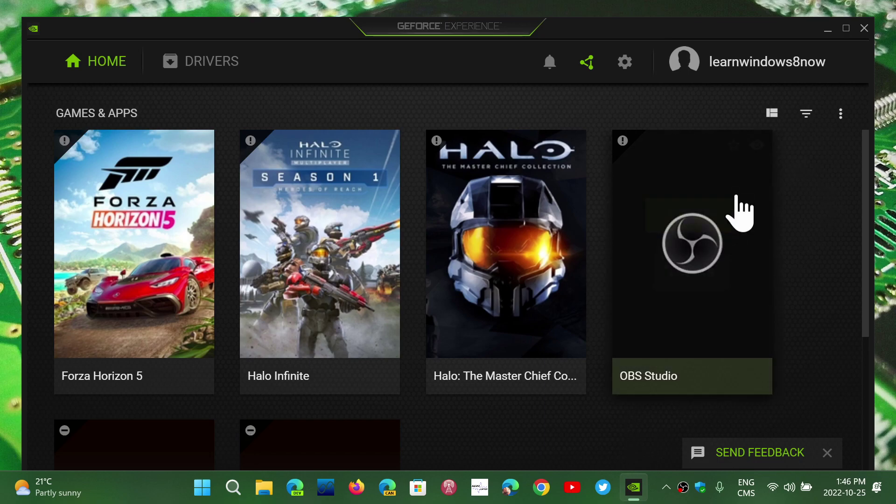
{"action": "left_click", "coordinate": [846, 28]}
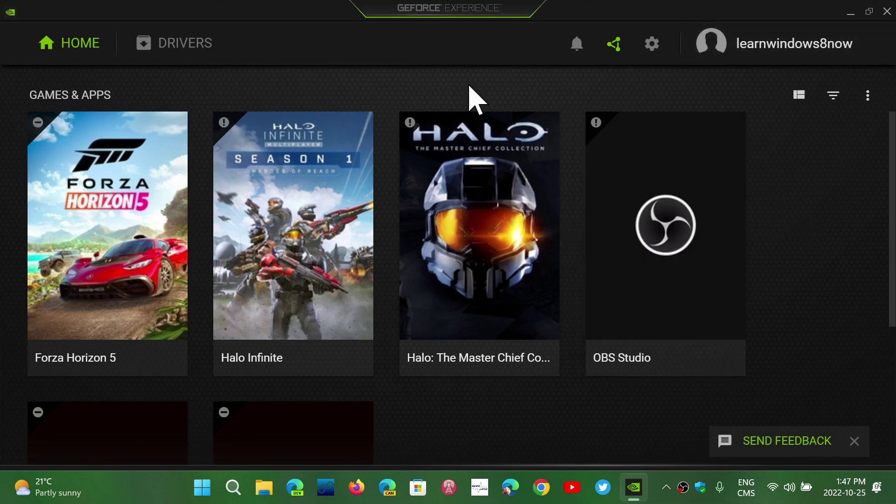
Show the Drivers page listing Game Ready Driver 522.25 with its Download button.
{"action": "left_click", "coordinate": [168, 43]}
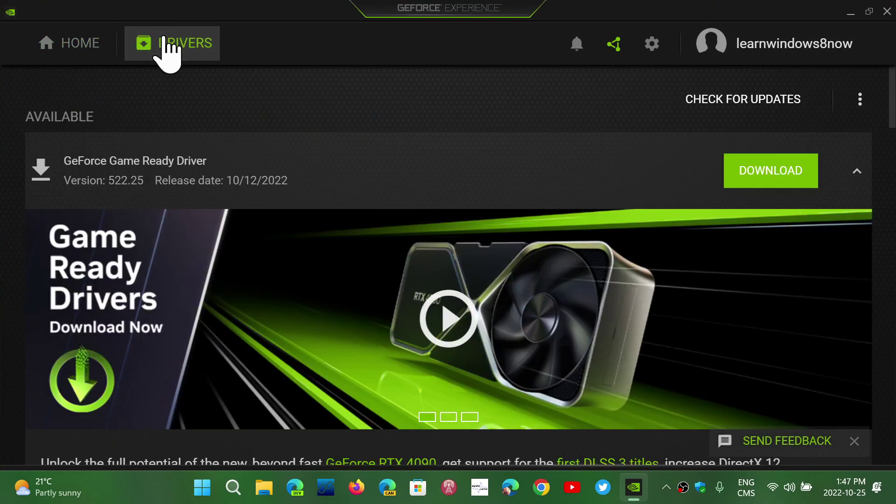